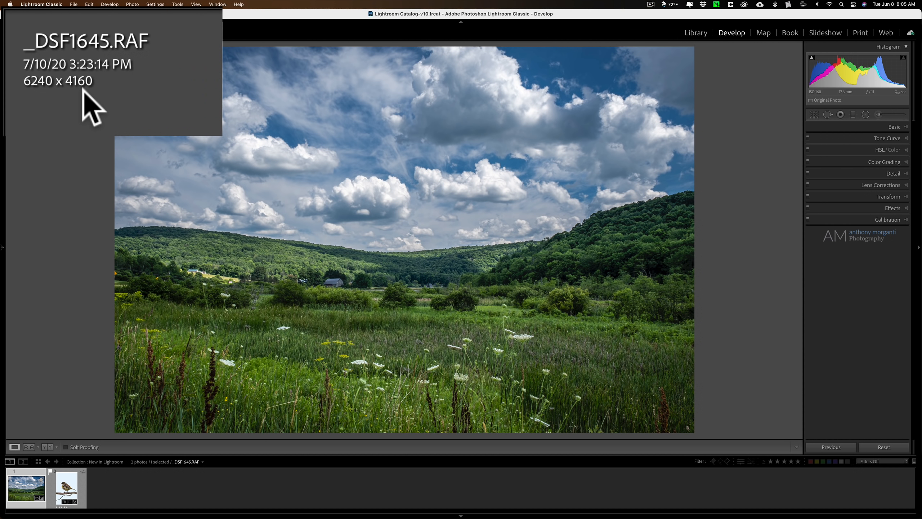
{"action": "left_click", "coordinate": [814, 115]}
{"action": "left_click", "coordinate": [814, 115]}
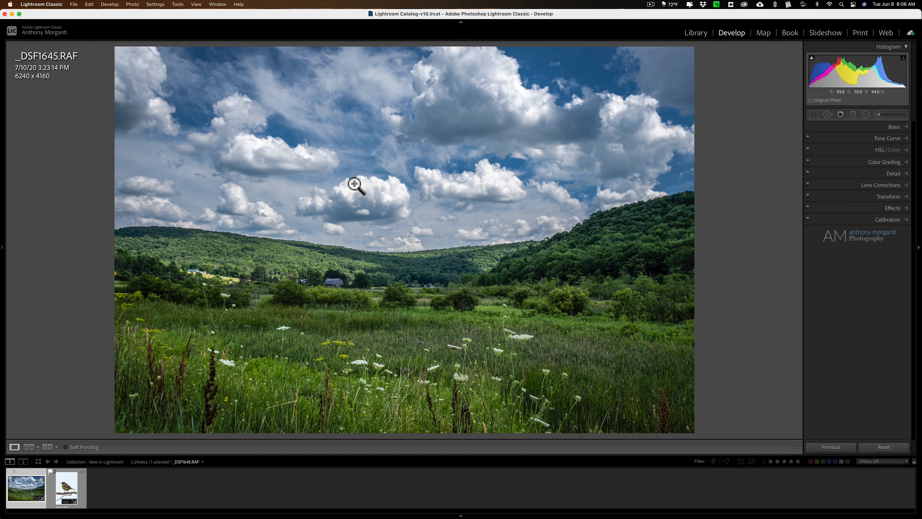
Open the Enhance preview for the landscape photo and turn off Super Resolution, keeping only Raw Details.
{"action": "left_click", "coordinate": [132, 4]}
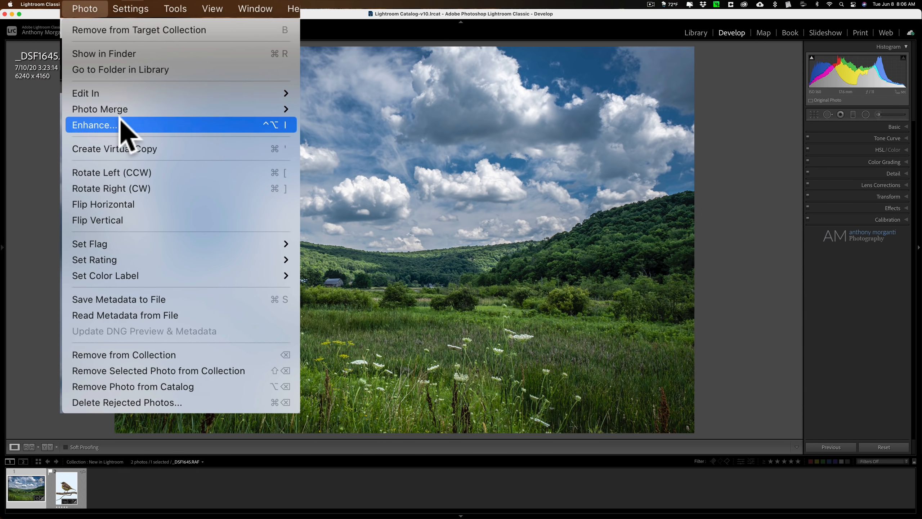
{"action": "left_click", "coordinate": [417, 140]}
{"action": "right_click", "coordinate": [417, 139]}
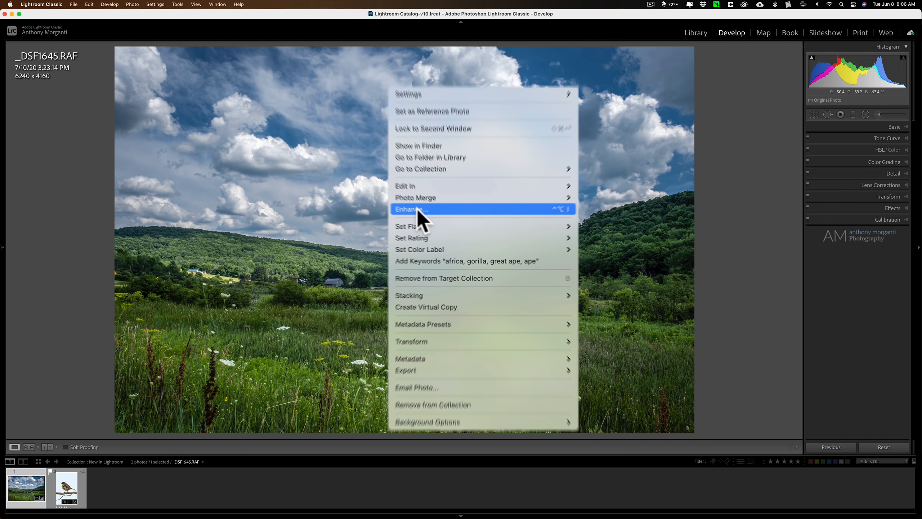
{"action": "left_click", "coordinate": [437, 224]}
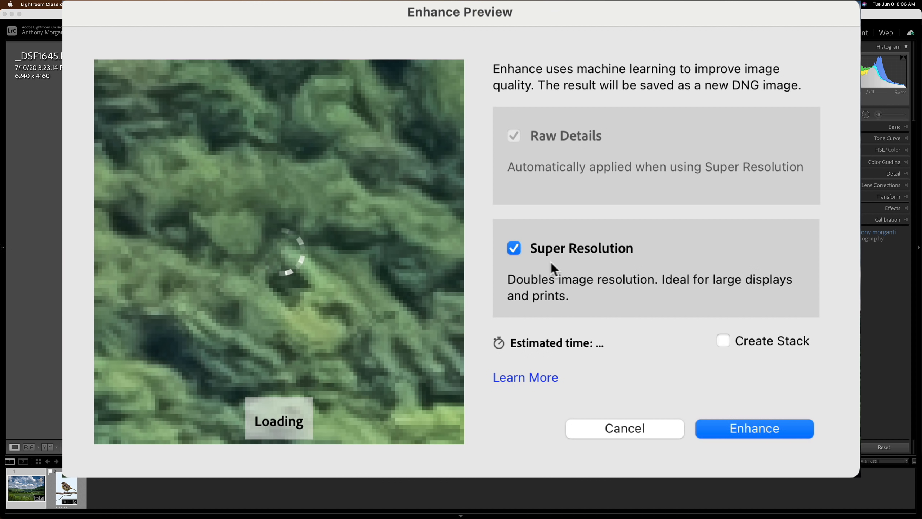
{"action": "left_click", "coordinate": [514, 248]}
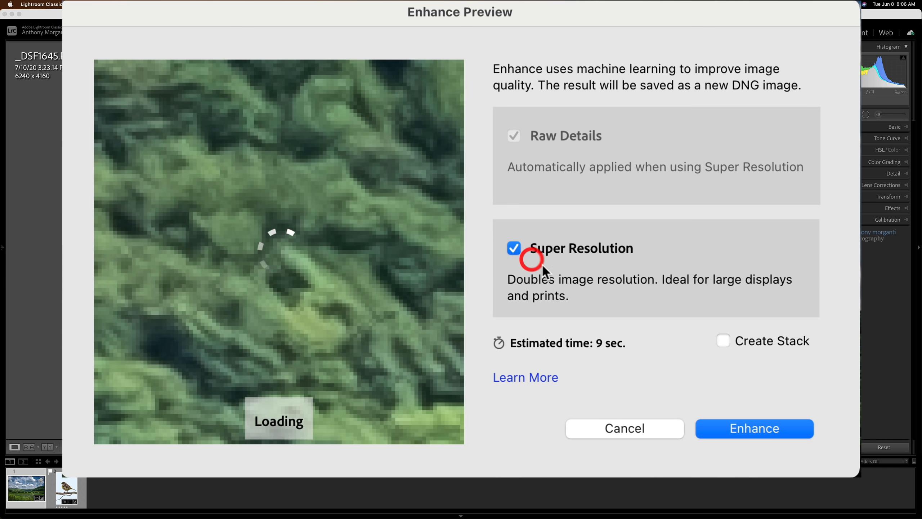
{"action": "left_click", "coordinate": [513, 248]}
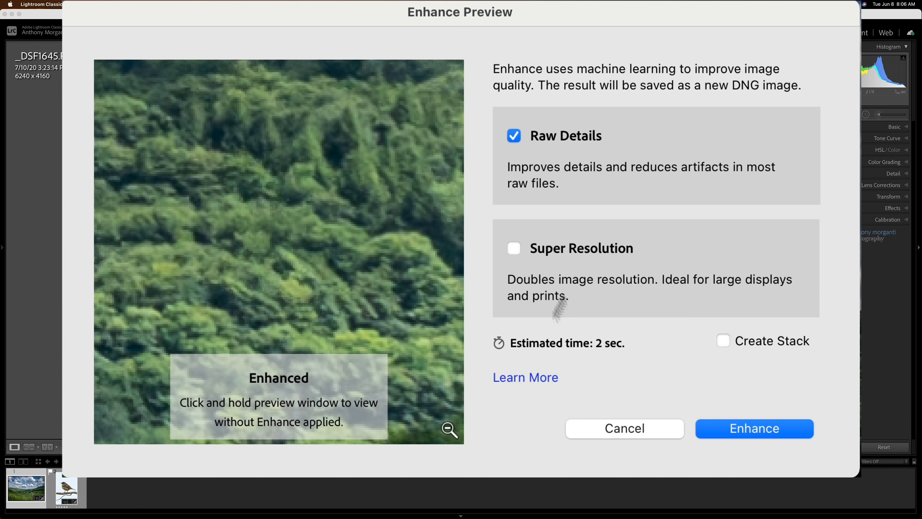
Examine the Raw Details preview around the distant white farmhouse, comparing it with and without Enhance.
{"action": "left_click", "coordinate": [449, 429]}
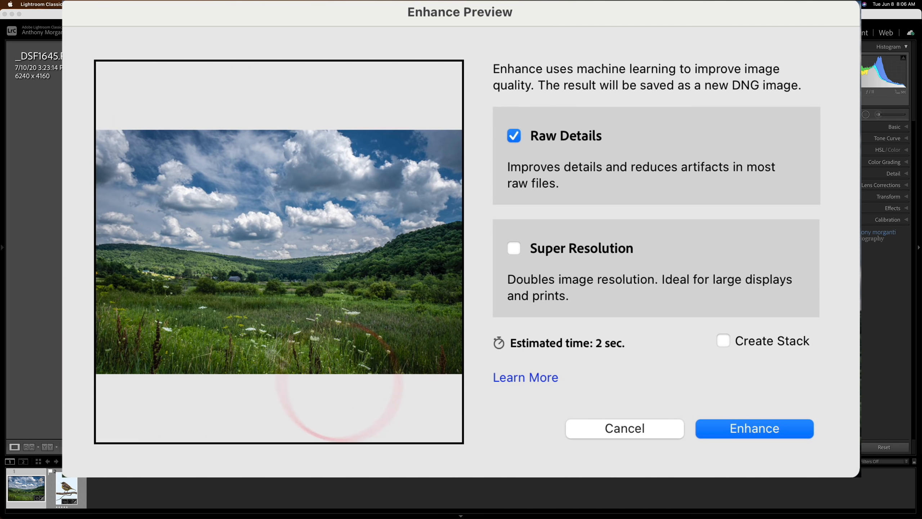
{"action": "left_click", "coordinate": [172, 277]}
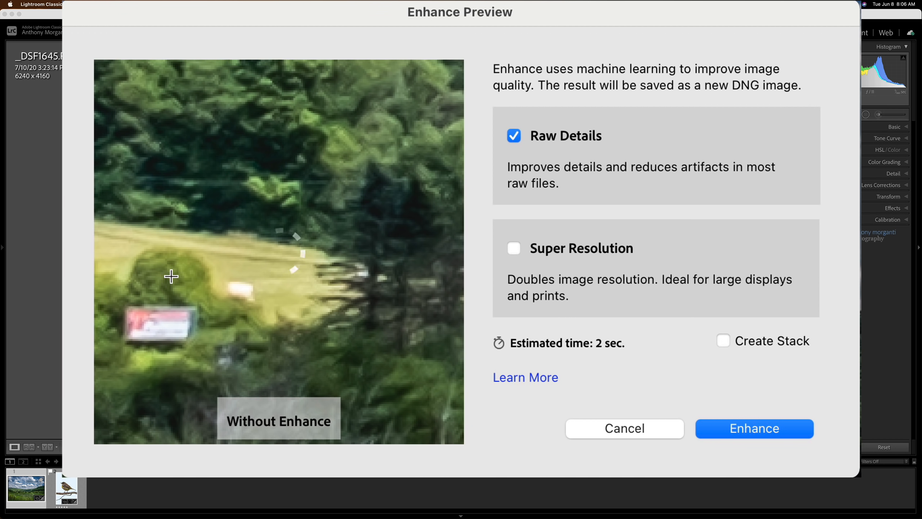
{"action": "left_click_drag", "start_coordinate": [173, 276], "coordinate": [122, 252]}
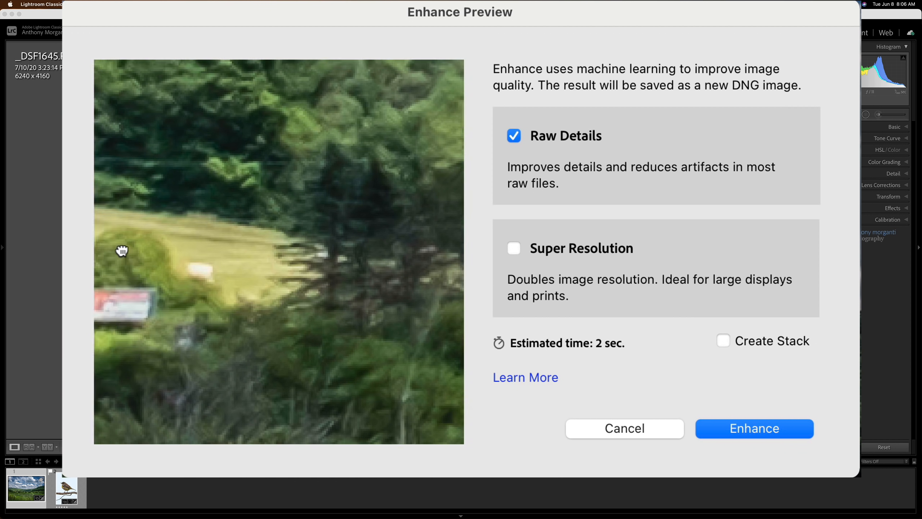
{"action": "left_click_drag", "start_coordinate": [227, 254], "coordinate": [442, 317]}
{"action": "left_click_drag", "start_coordinate": [341, 298], "coordinate": [364, 303]}
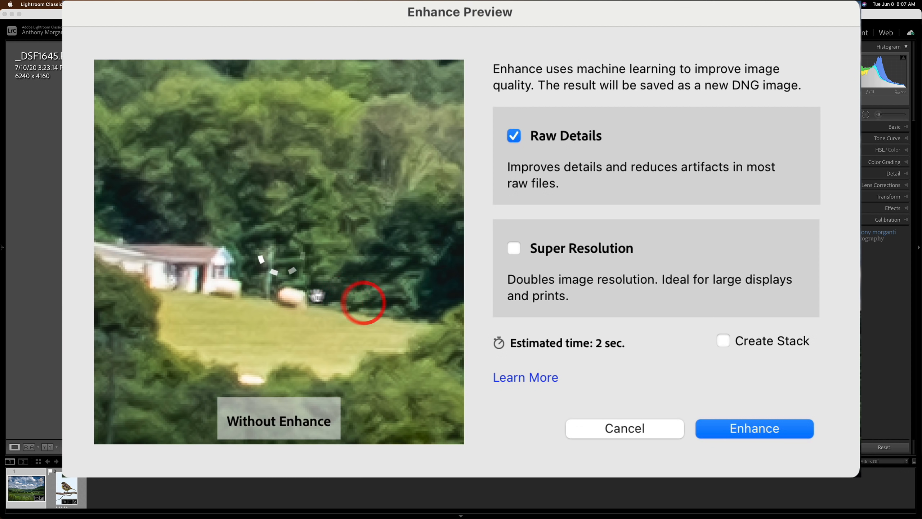
{"action": "left_click_drag", "start_coordinate": [262, 293], "coordinate": [344, 252]}
{"action": "left_click", "coordinate": [333, 262]}
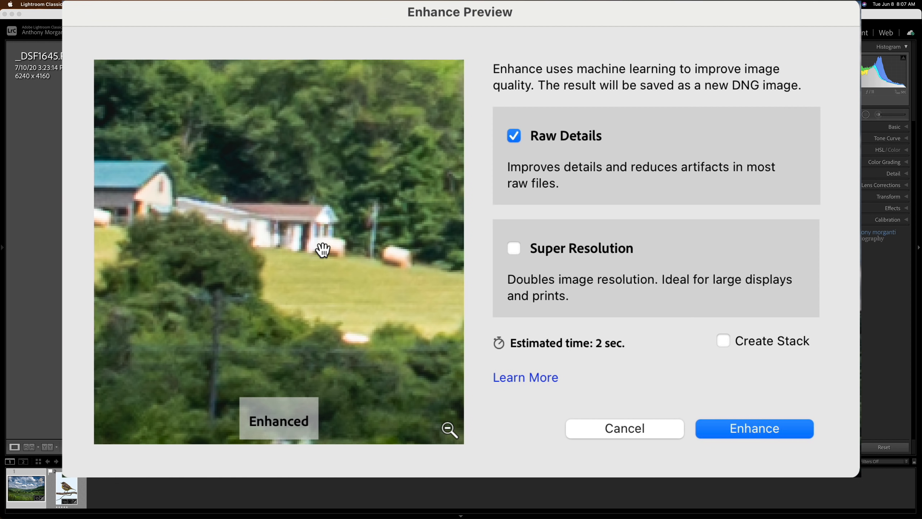
{"action": "left_click_drag", "start_coordinate": [323, 250], "coordinate": [323, 252]}
{"action": "left_click_drag", "start_coordinate": [328, 267], "coordinate": [329, 268]}
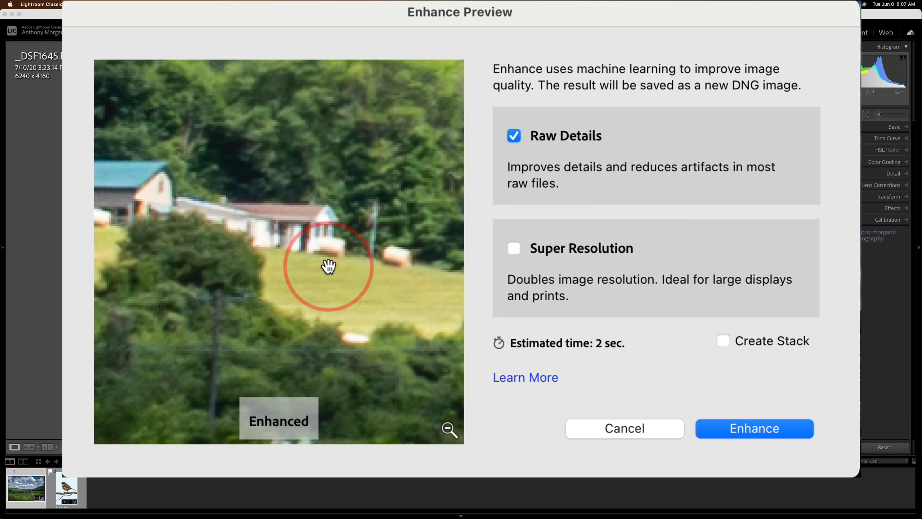
Turn on Super Resolution and compare the farmhouse preview with and without Enhance.
{"action": "left_click", "coordinate": [515, 248]}
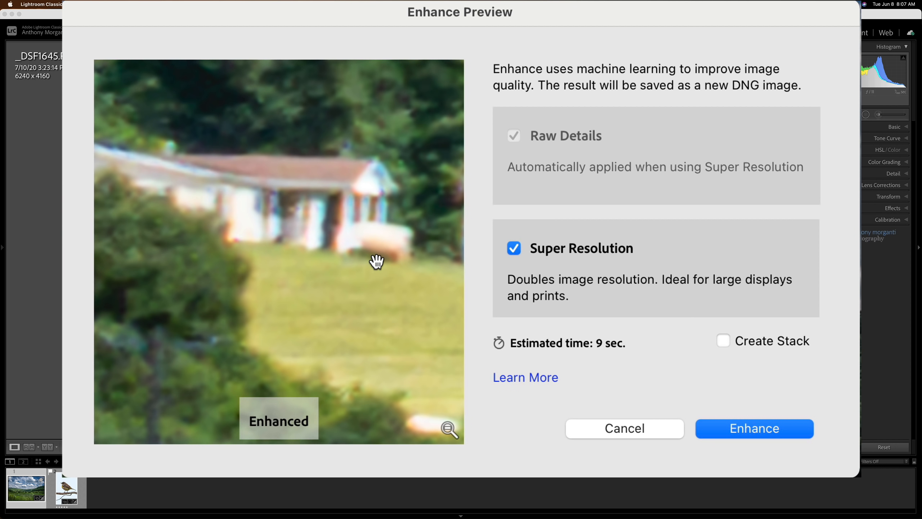
{"action": "left_click_drag", "start_coordinate": [377, 262], "coordinate": [377, 262]}
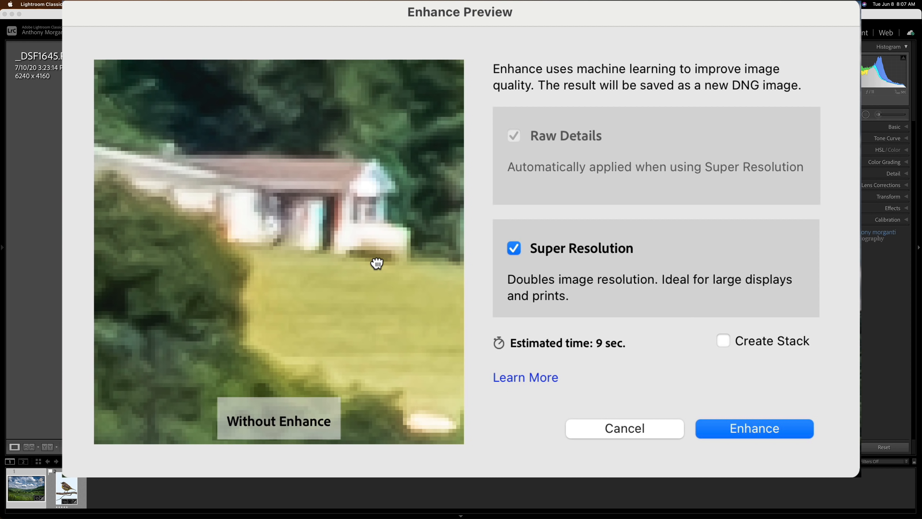
{"action": "left_click_drag", "start_coordinate": [377, 262], "coordinate": [376, 262]}
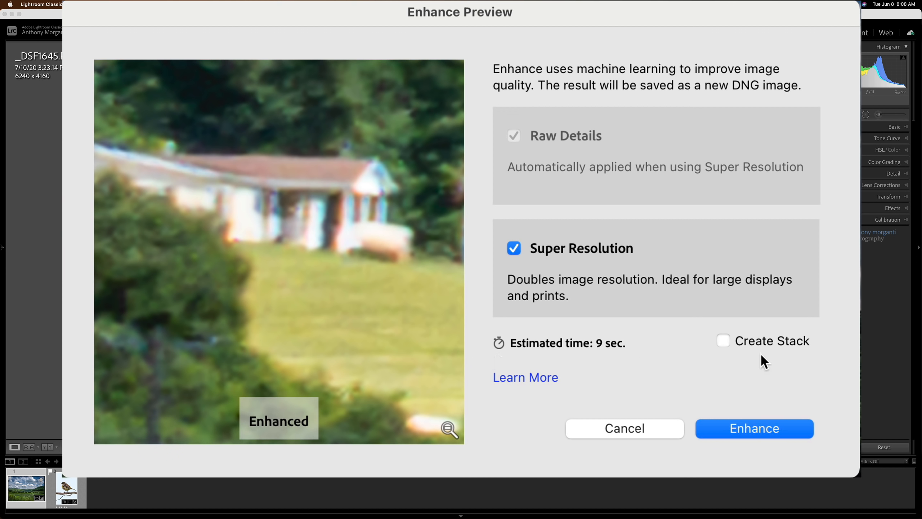
Create the enhanced DNG of the landscape photo and compare its pixel dimensions with the original RAF file.
{"action": "left_click", "coordinate": [750, 429]}
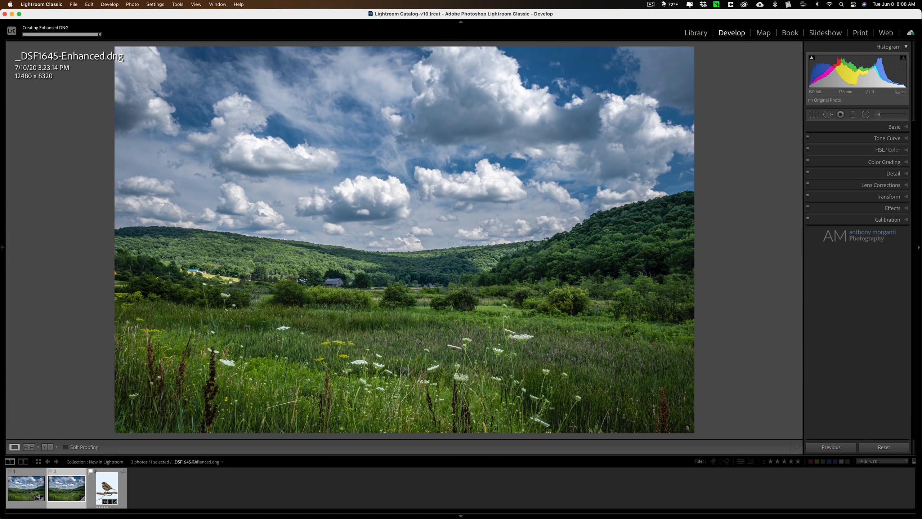
{"action": "left_click", "coordinate": [28, 487]}
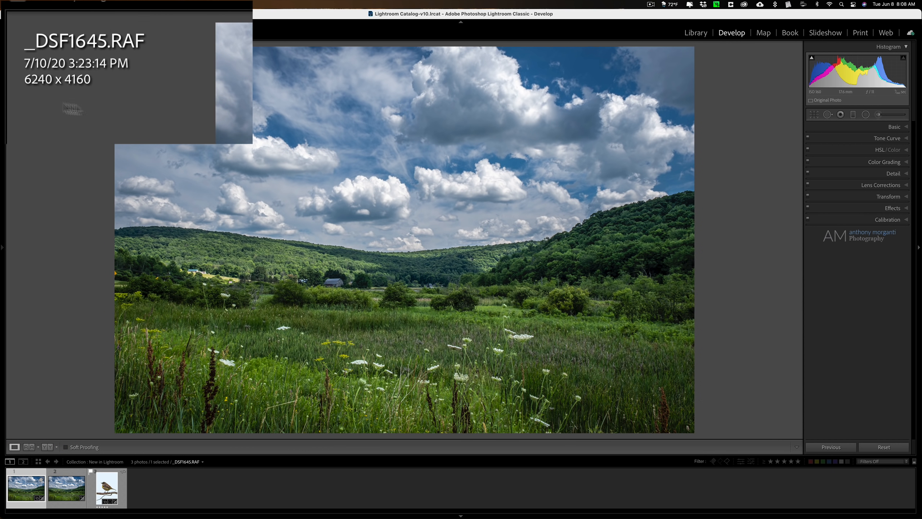
{"action": "left_click", "coordinate": [65, 488]}
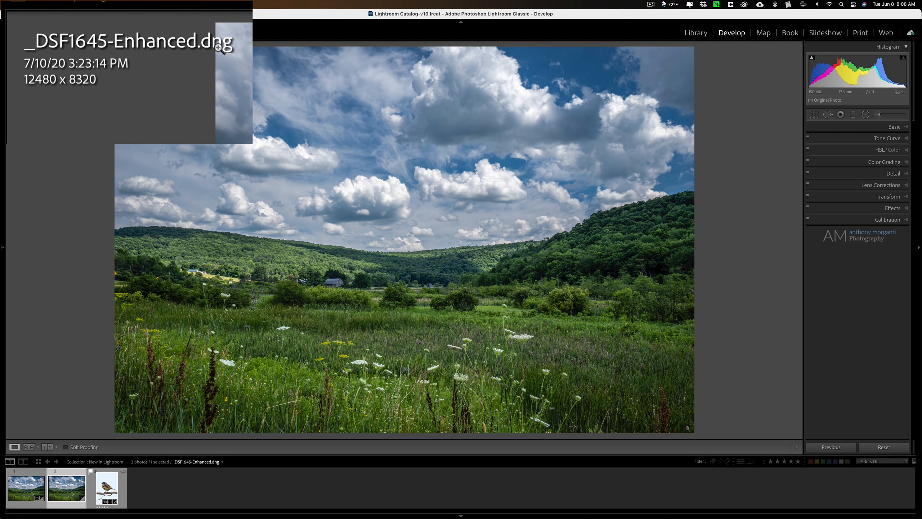
{"action": "left_click", "coordinate": [26, 490]}
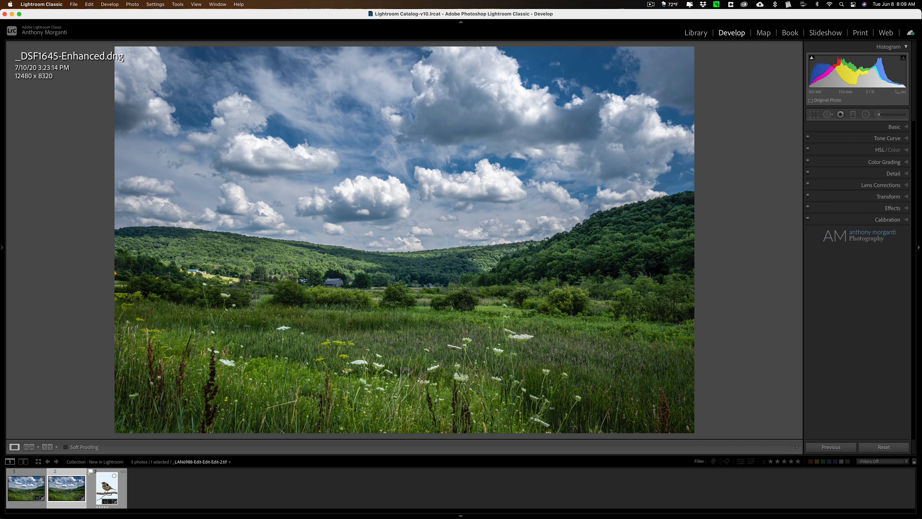
Select the bird TIFF photo and open its Enhance preview.
{"action": "left_click", "coordinate": [107, 486]}
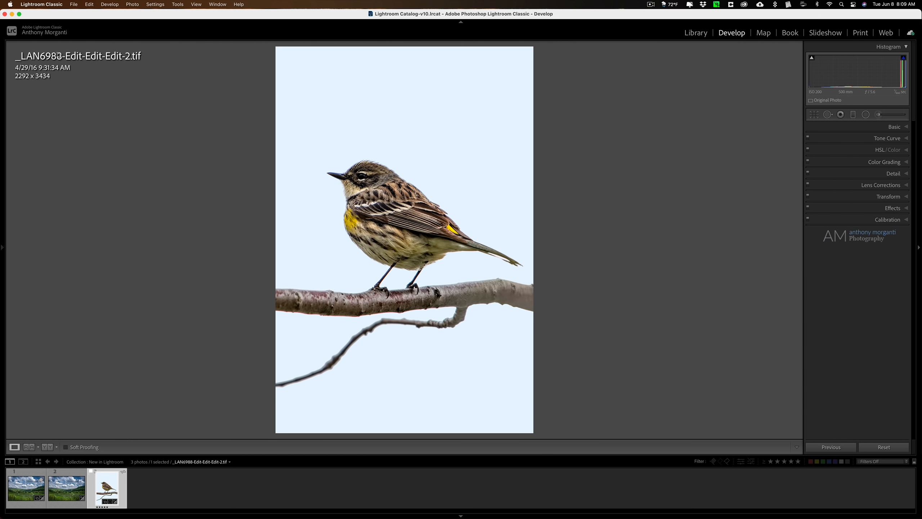
{"action": "left_click", "coordinate": [386, 162]}
{"action": "left_click", "coordinate": [386, 162]}
{"action": "right_click", "coordinate": [400, 83]}
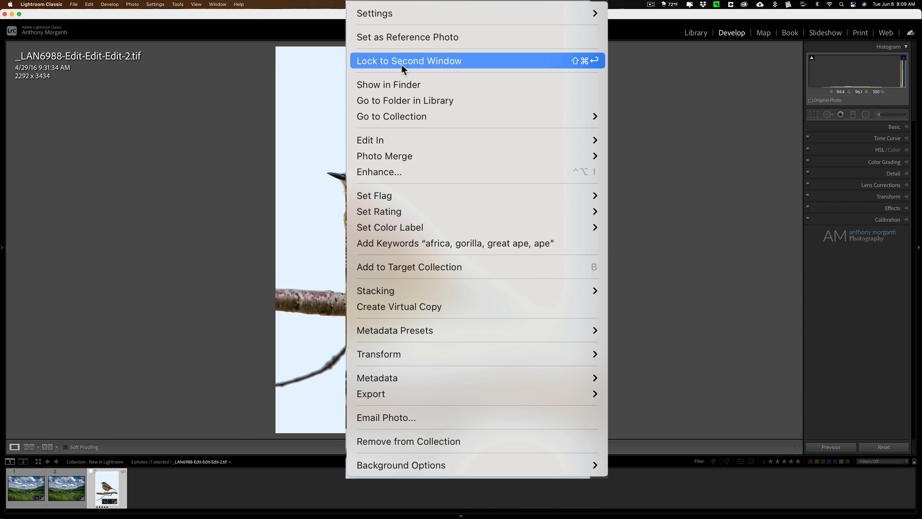
{"action": "left_click", "coordinate": [424, 172]}
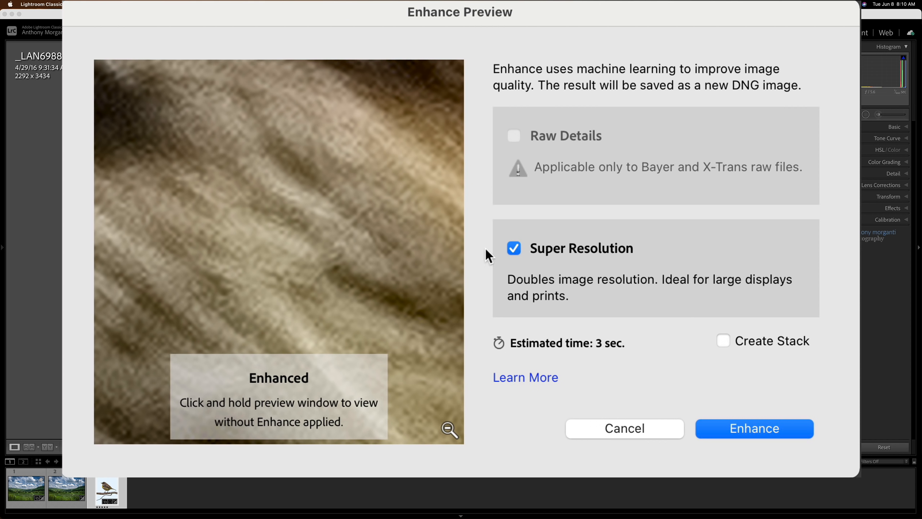
Examine the Super Resolution preview around the base of the bird's beak, comparing it with and without Enhance.
{"action": "left_click", "coordinate": [448, 429]}
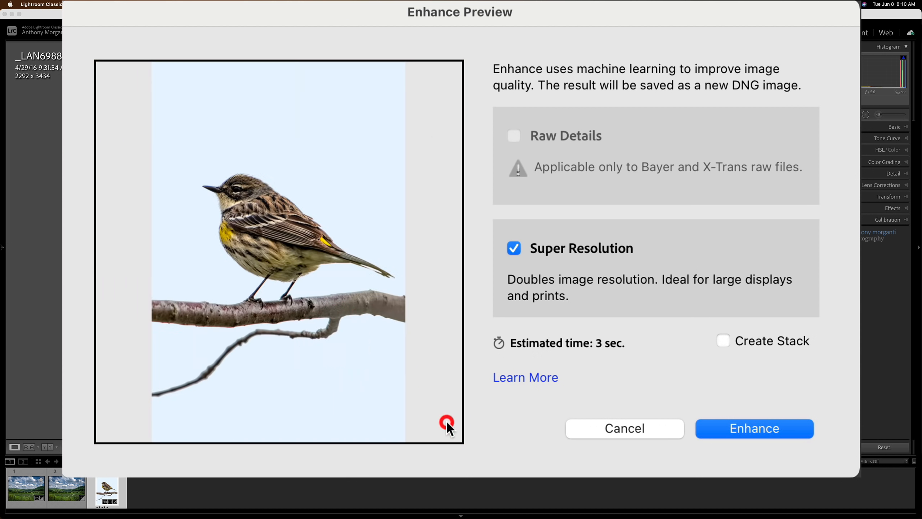
{"action": "left_click", "coordinate": [218, 186]}
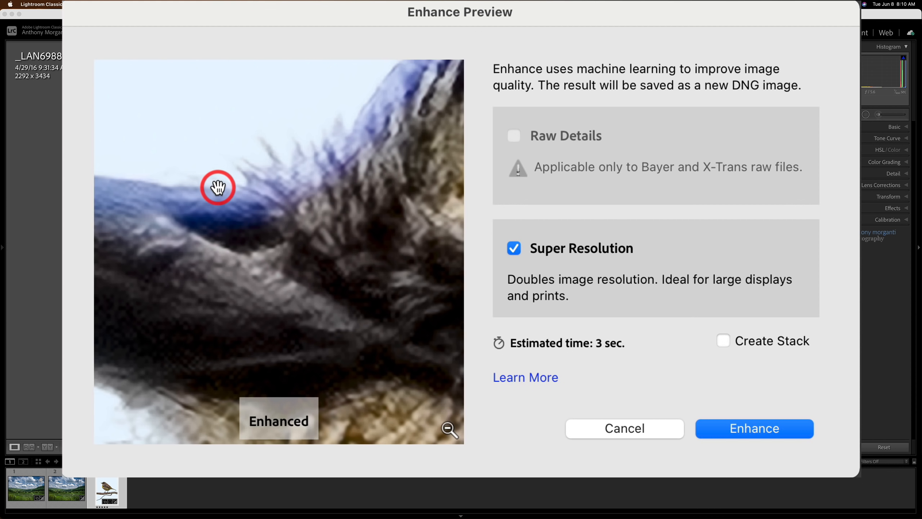
{"action": "left_click_drag", "start_coordinate": [219, 185], "coordinate": [233, 215]}
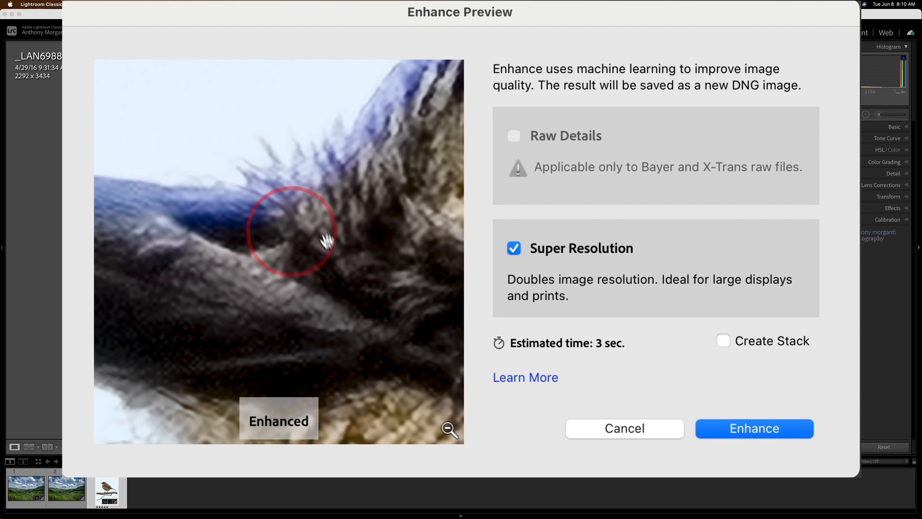
{"action": "left_click_drag", "start_coordinate": [293, 277], "coordinate": [370, 293]}
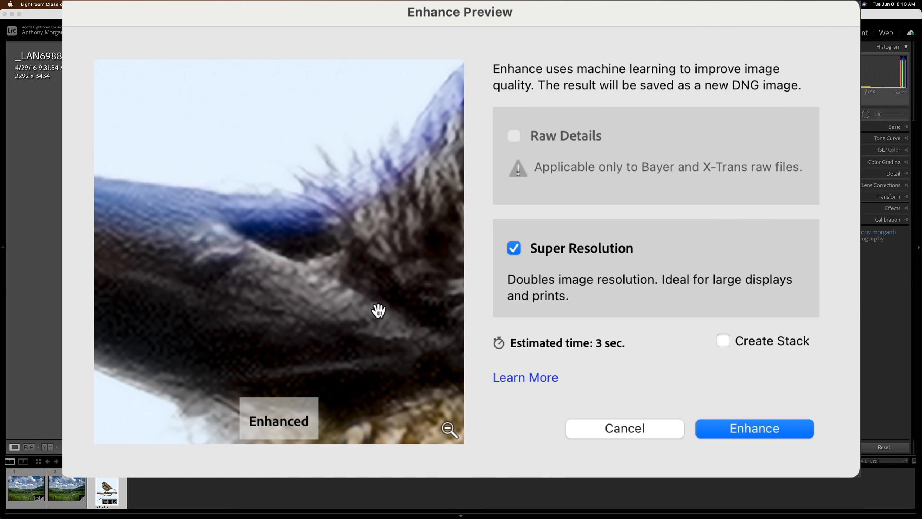
{"action": "left_click_drag", "start_coordinate": [379, 310], "coordinate": [396, 297]}
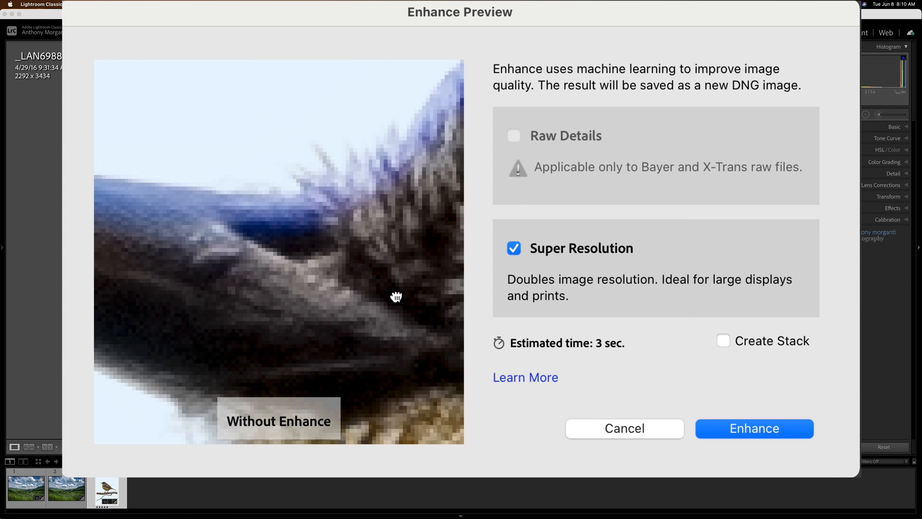
{"action": "left_click_drag", "start_coordinate": [396, 297], "coordinate": [395, 295]}
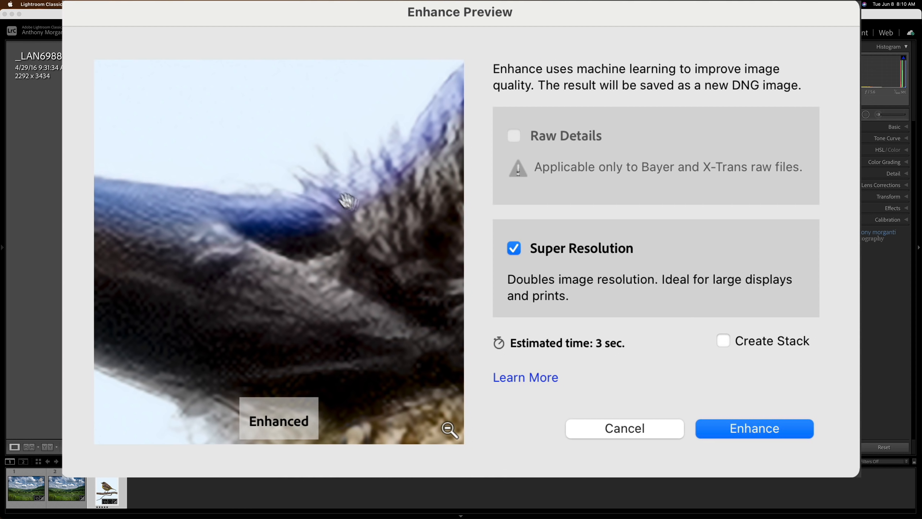
Create the Super Resolution DNG of the bird photo and compare its pixel dimensions with the original TIFF.
{"action": "left_click", "coordinate": [765, 428]}
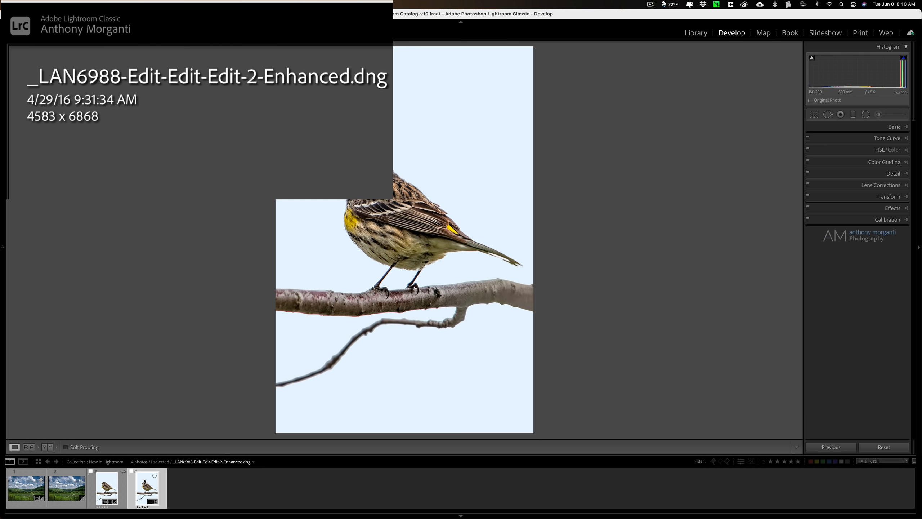
{"action": "left_click", "coordinate": [112, 485]}
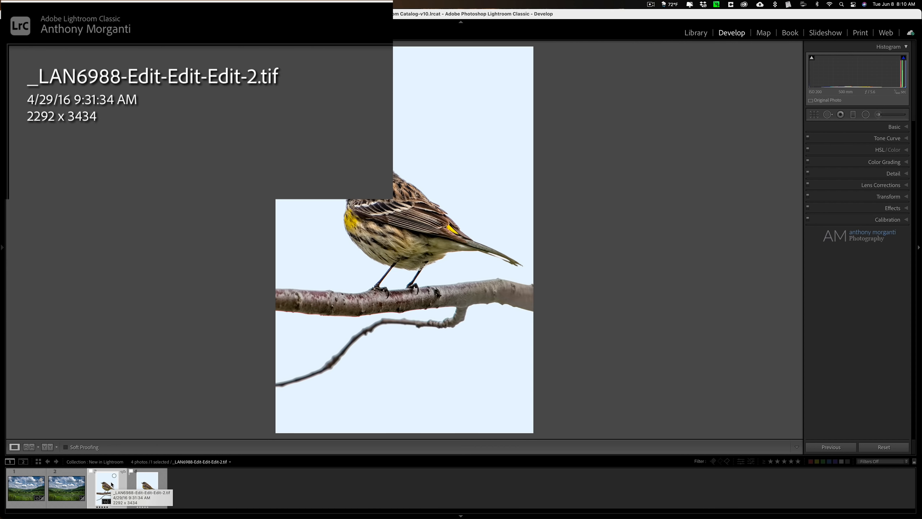
{"action": "left_click", "coordinate": [148, 489]}
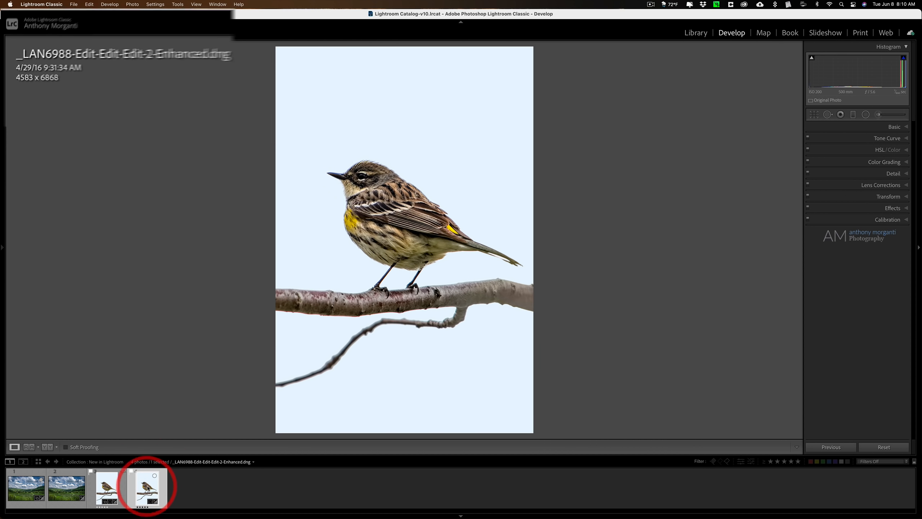